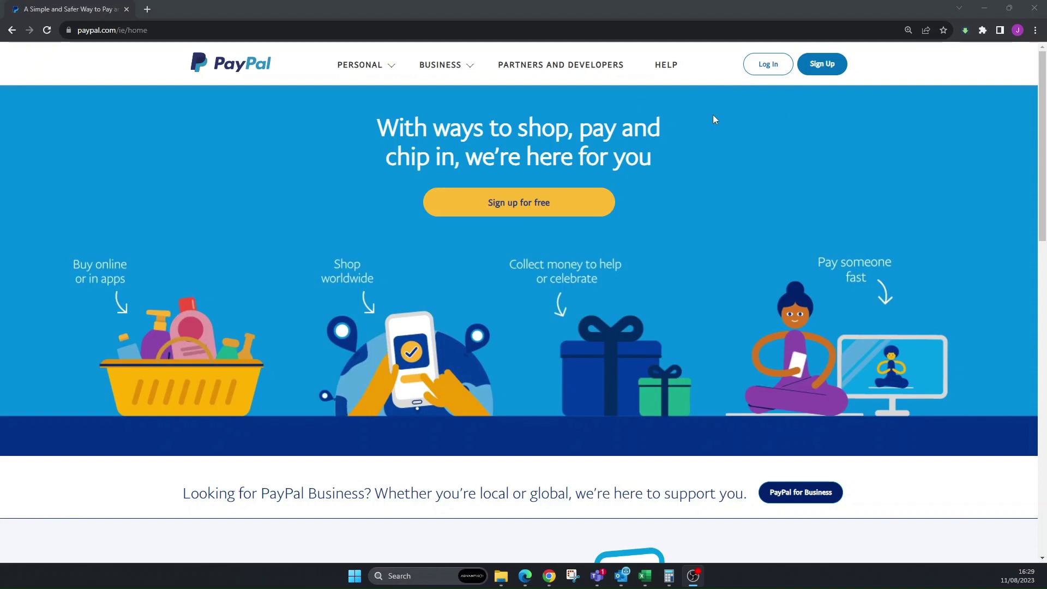
Step: Sign in to PayPal and open the full editor from the dashboard's Create an invoice card
{"action": "left_click", "coordinate": [765, 72]}
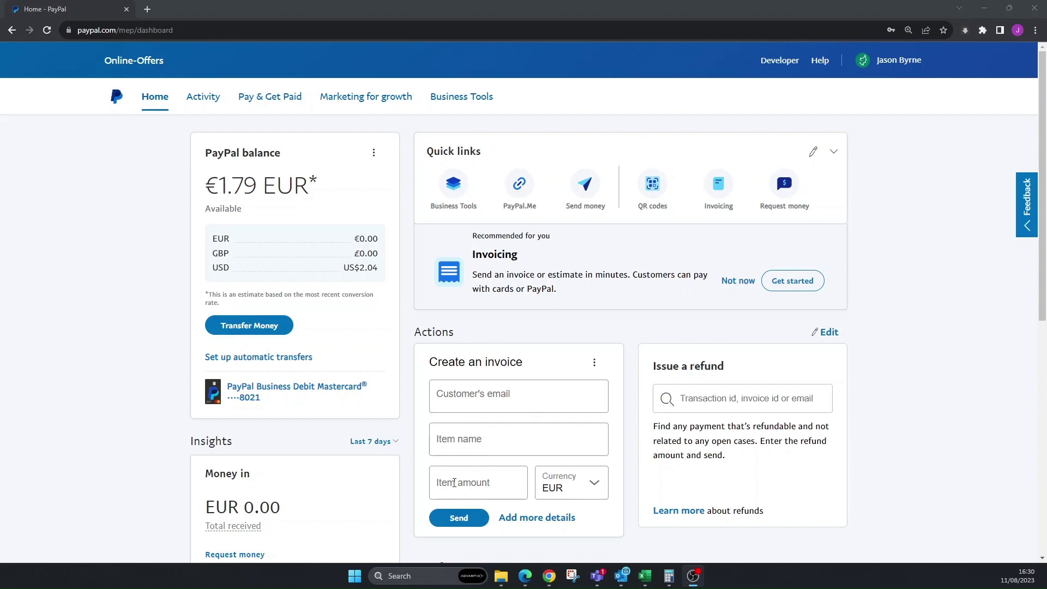
{"action": "left_click", "coordinate": [534, 520]}
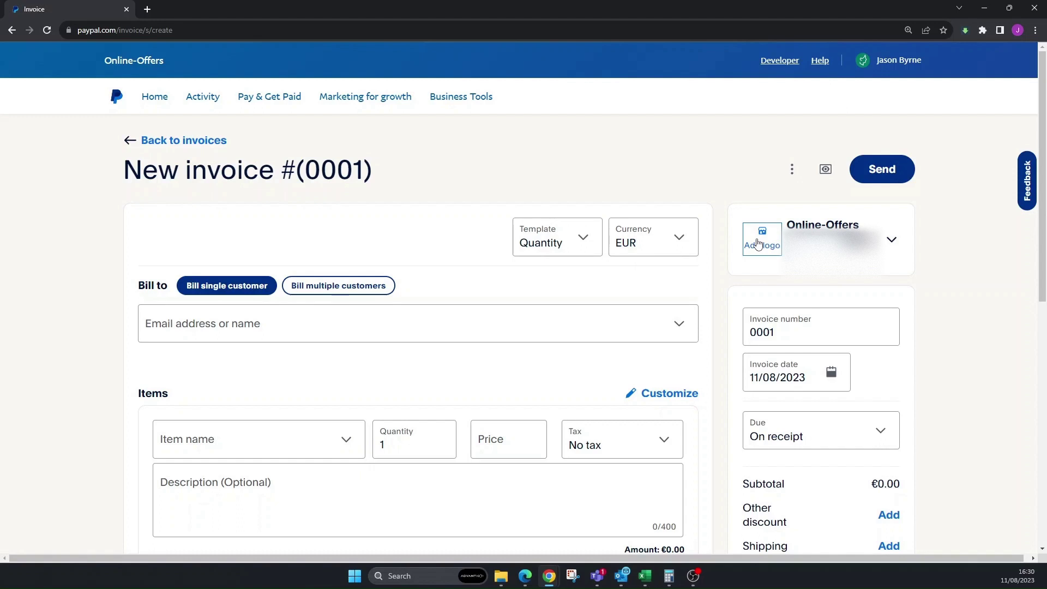
Step: Review the Template and Currency lists, keeping the Quantity template and EUR for invoice #0001
{"action": "left_click", "coordinate": [585, 246]}
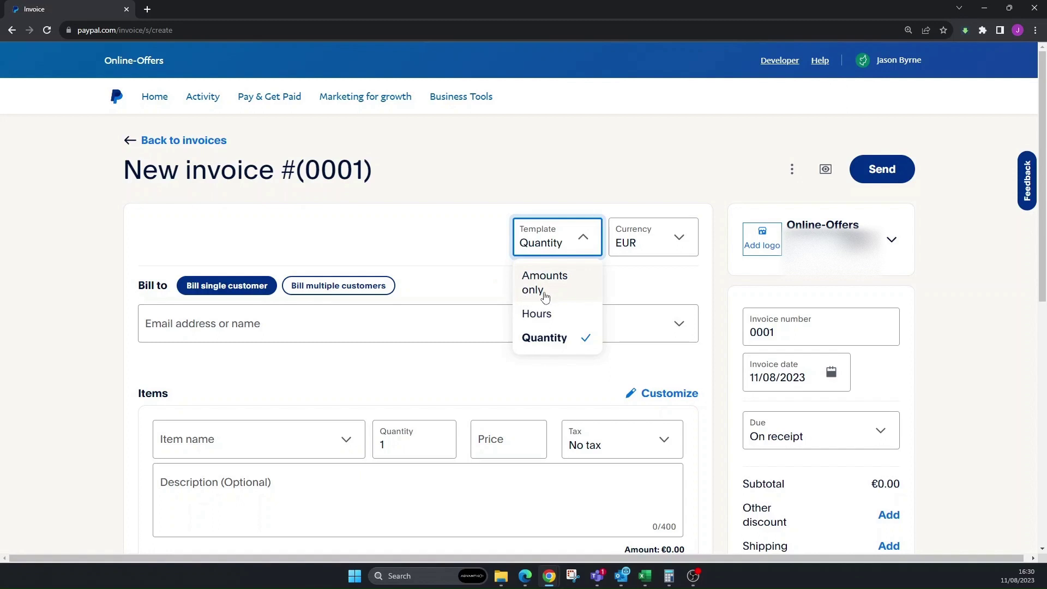
{"action": "left_click", "coordinate": [679, 240]}
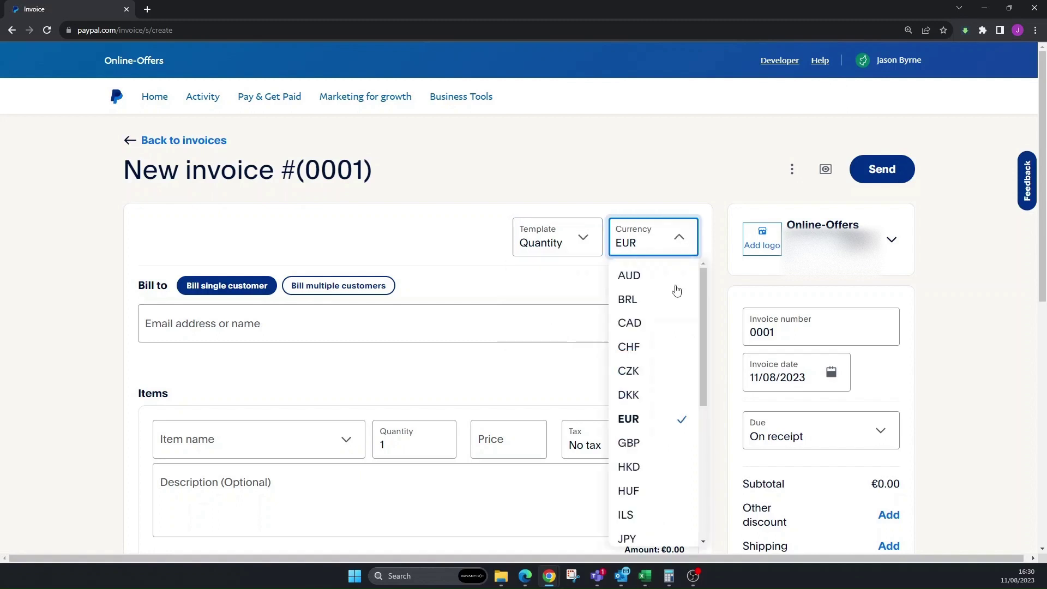
{"action": "left_click", "coordinate": [460, 255]}
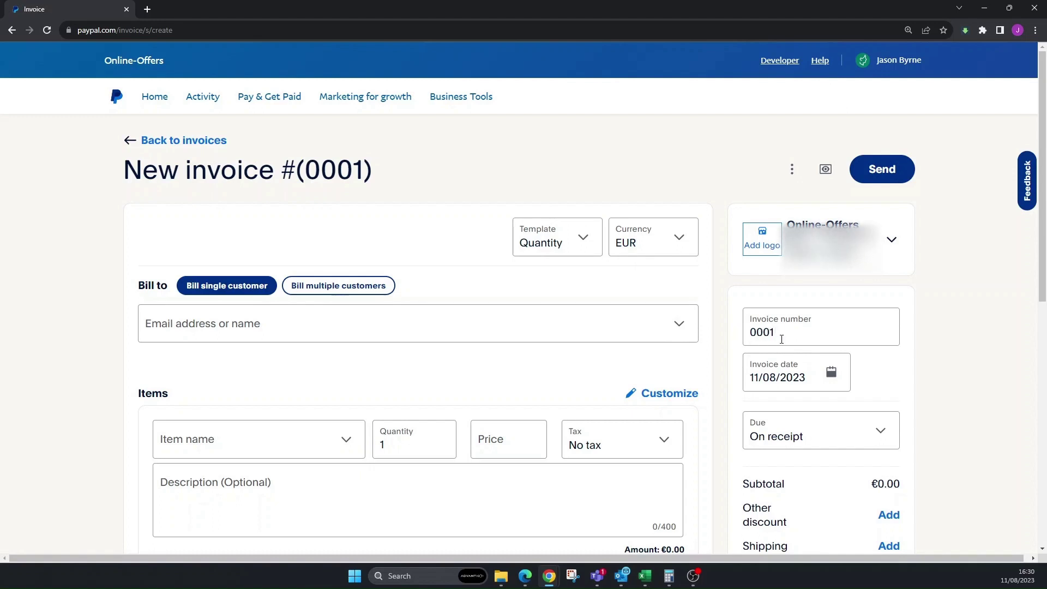
Step: Add a custom tax named 'VAT Standard' at a 23% rate from the first item's Tax list
{"action": "scroll", "coordinate": [784, 334], "scroll_direction": "down", "scroll_amount": 2}
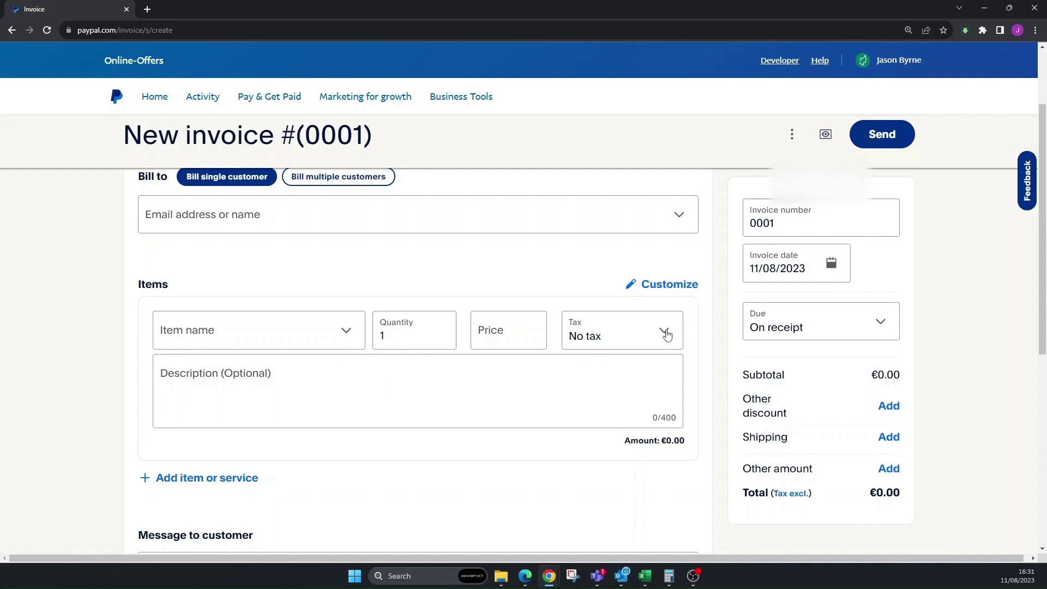
{"action": "left_click", "coordinate": [667, 335]}
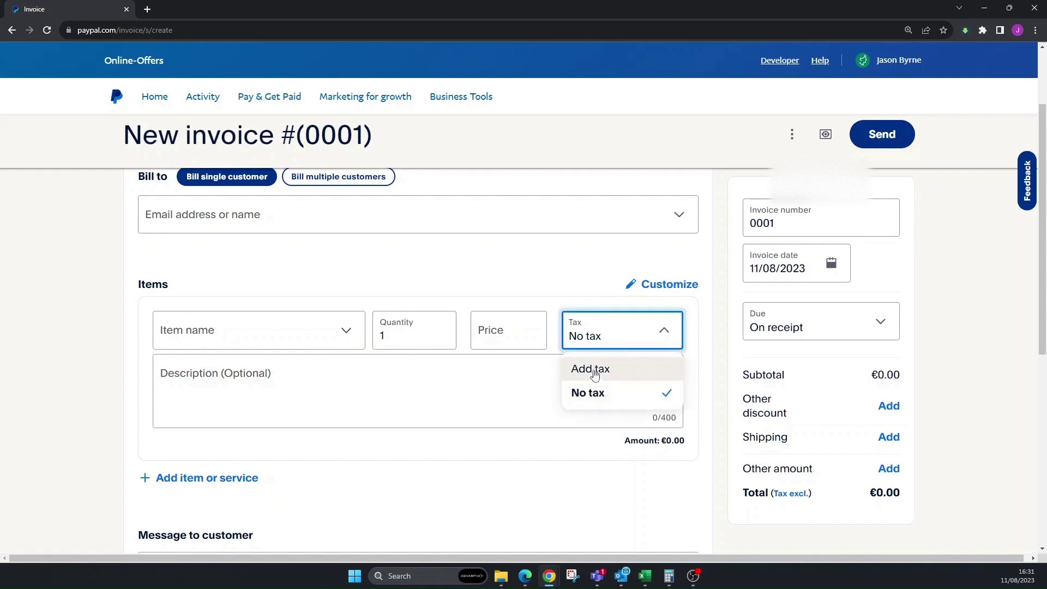
{"action": "left_click", "coordinate": [595, 376]}
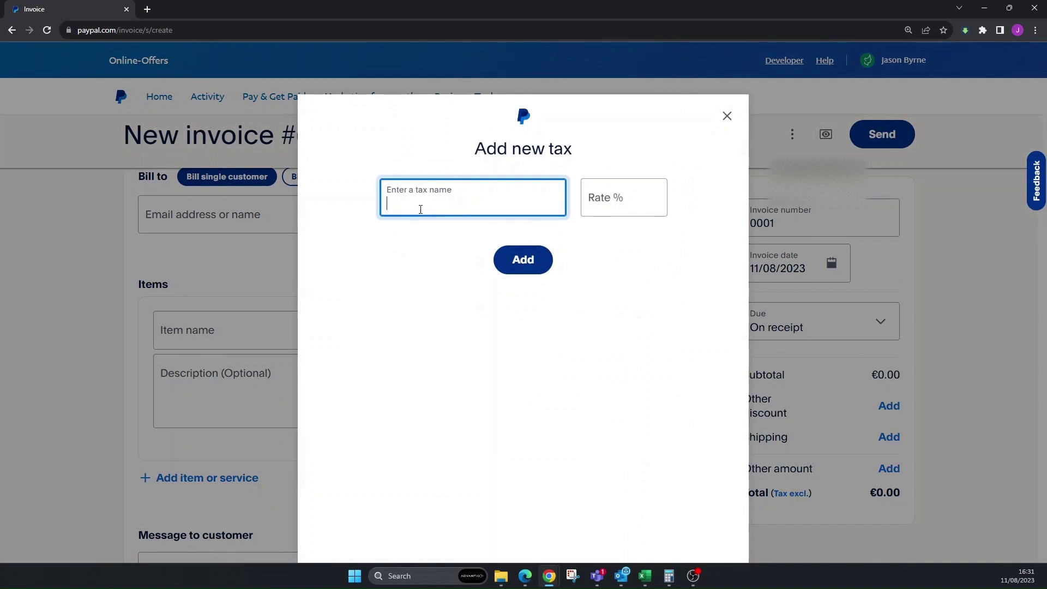
{"action": "type", "text": "VAT Standra"}
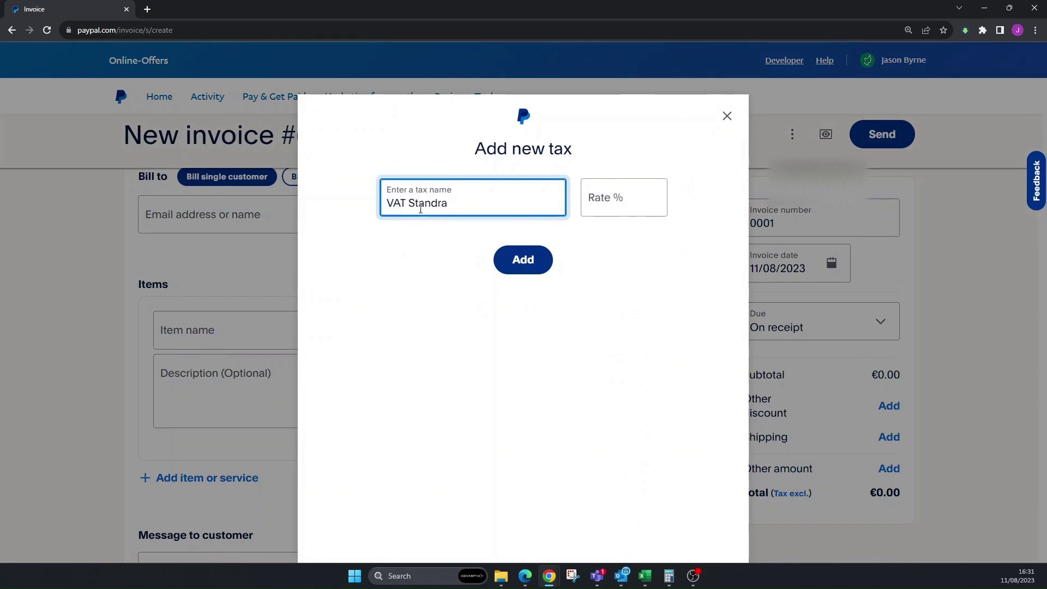
{"action": "key", "text": "BackSpace"}
{"action": "key", "text": "BackSpace"}
{"action": "type", "text": "ard"}
{"action": "left_click", "coordinate": [640, 210]}
{"action": "type", "text": "23"}
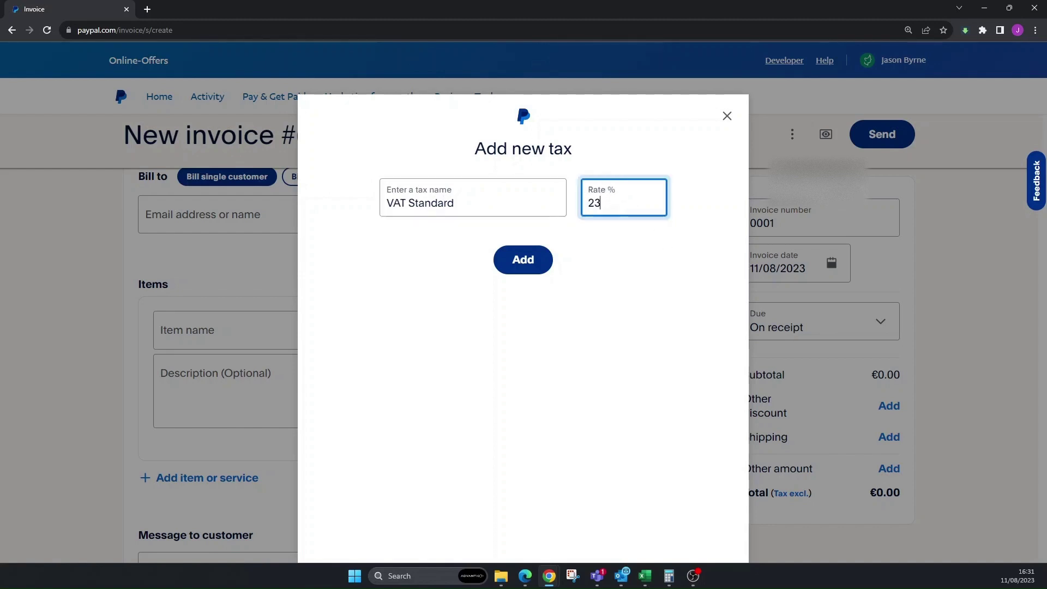
{"action": "left_click", "coordinate": [523, 259]}
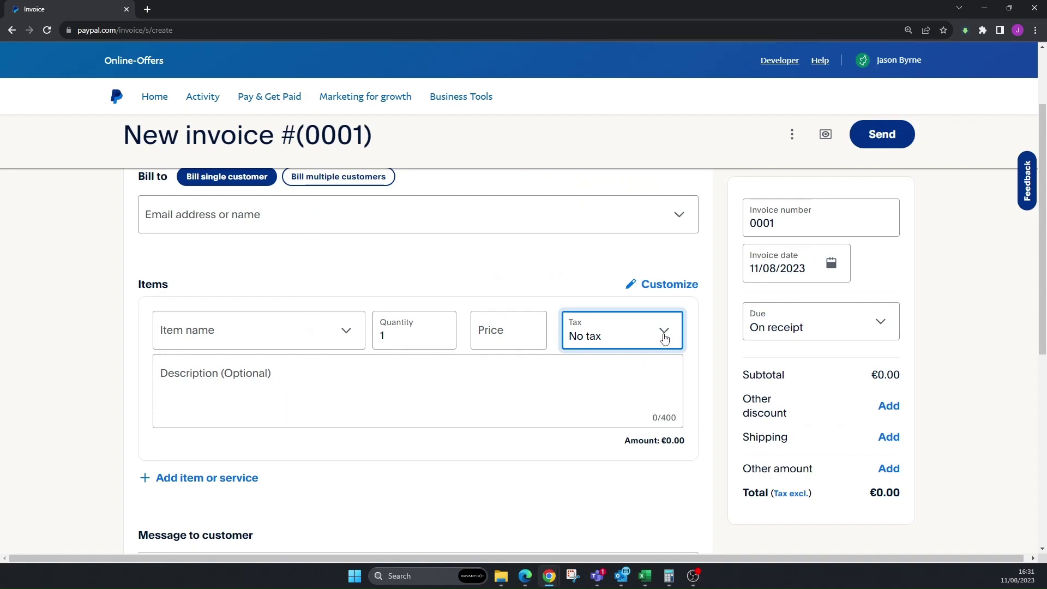
Step: Price the first item at €1, trying VAT Standard, then set its tax to No tax for a €1.00 total
{"action": "left_click", "coordinate": [667, 331]}
{"action": "left_click", "coordinate": [597, 425]}
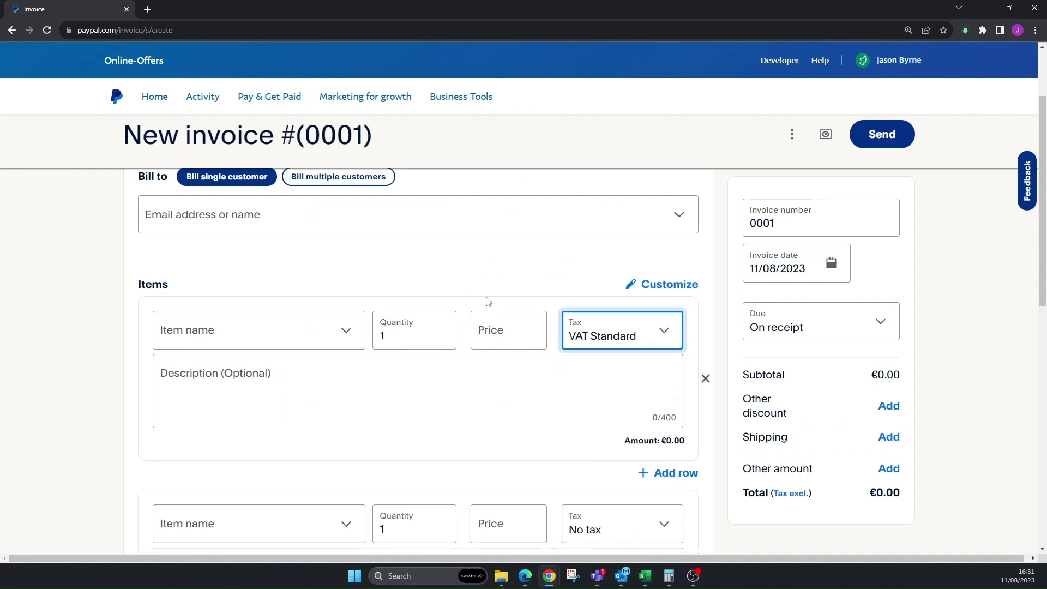
{"action": "left_click", "coordinate": [502, 328]}
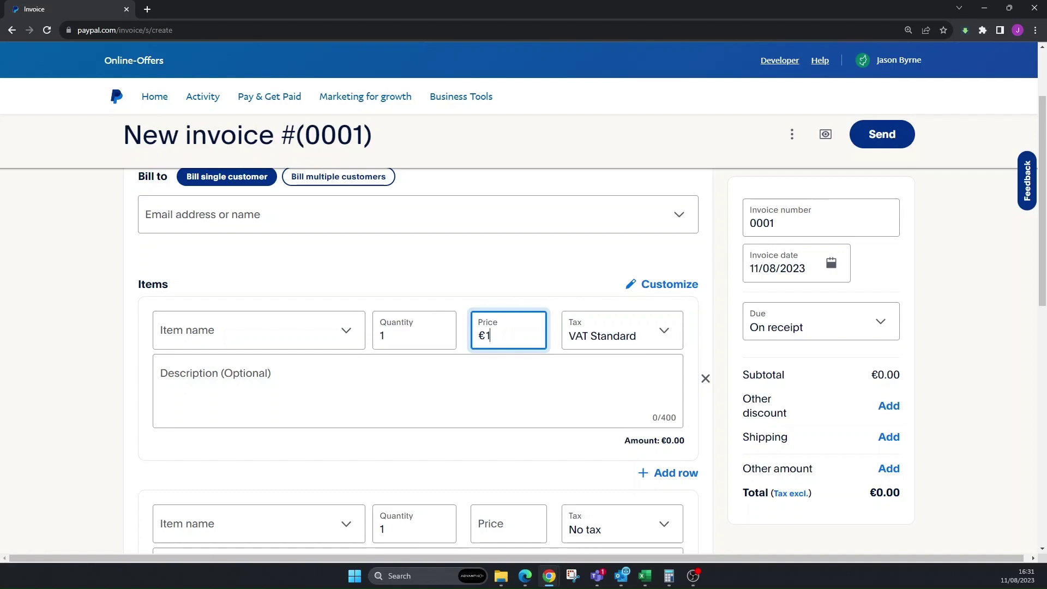
{"action": "left_click", "coordinate": [488, 275]}
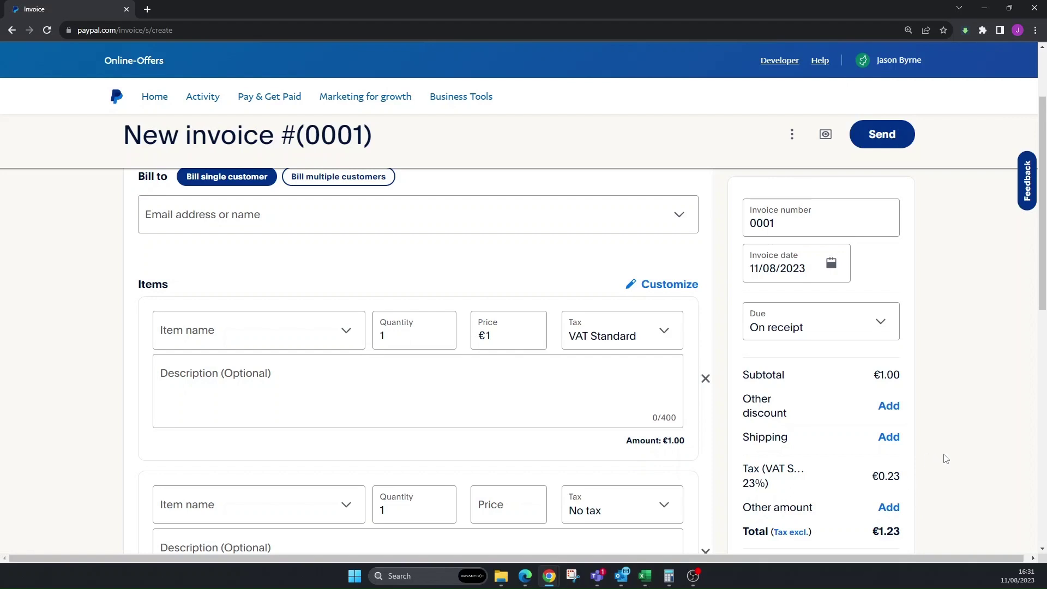
{"action": "left_click", "coordinate": [665, 330]}
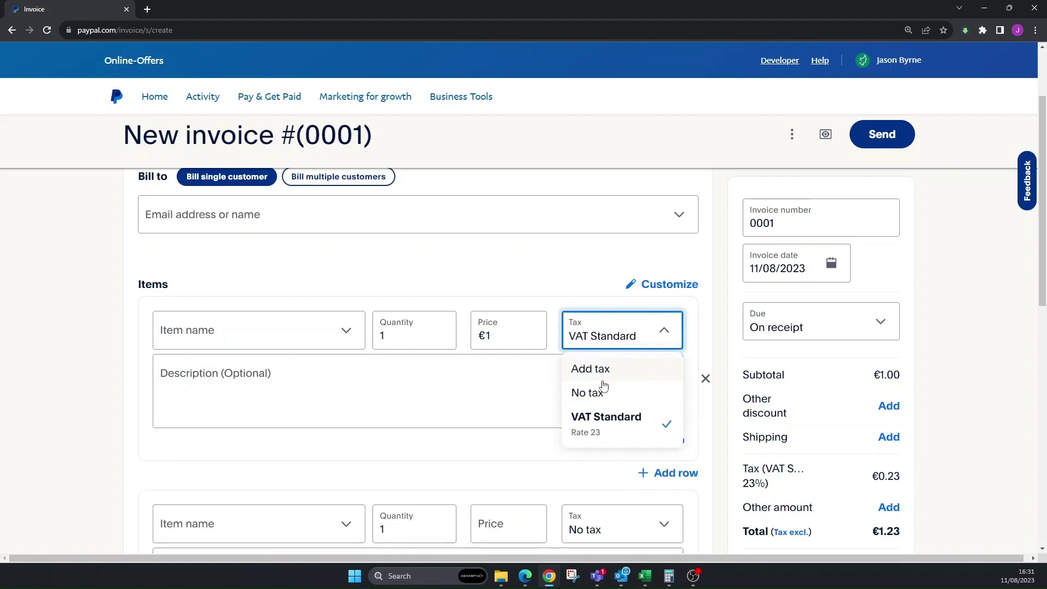
{"action": "left_click", "coordinate": [594, 398]}
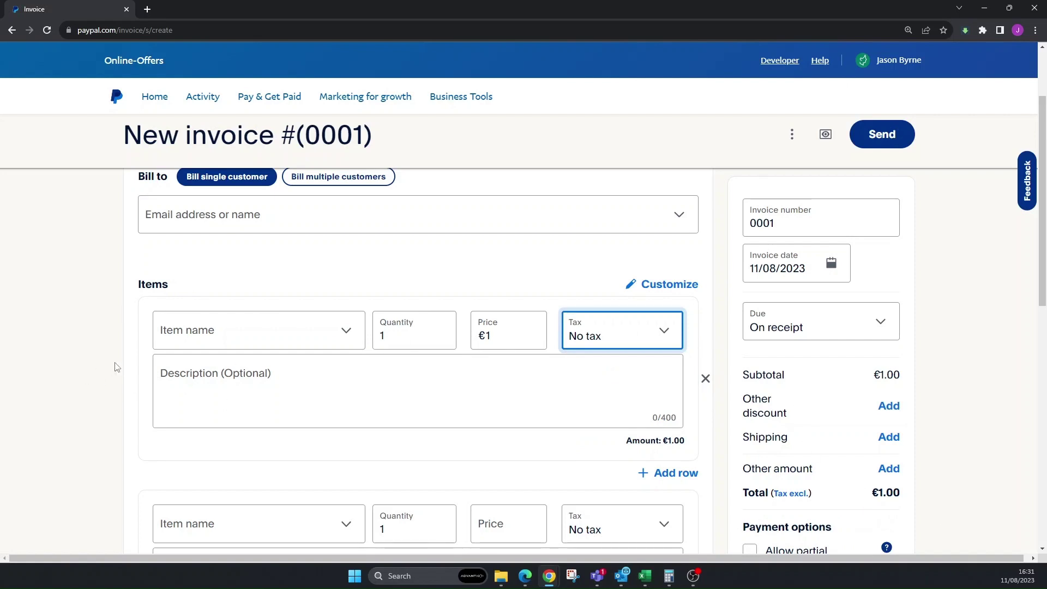
Step: Expand More options at the invoice bottom to show attachments and memo, then return to the top
{"action": "scroll", "coordinate": [75, 388], "scroll_direction": "down", "scroll_amount": 5}
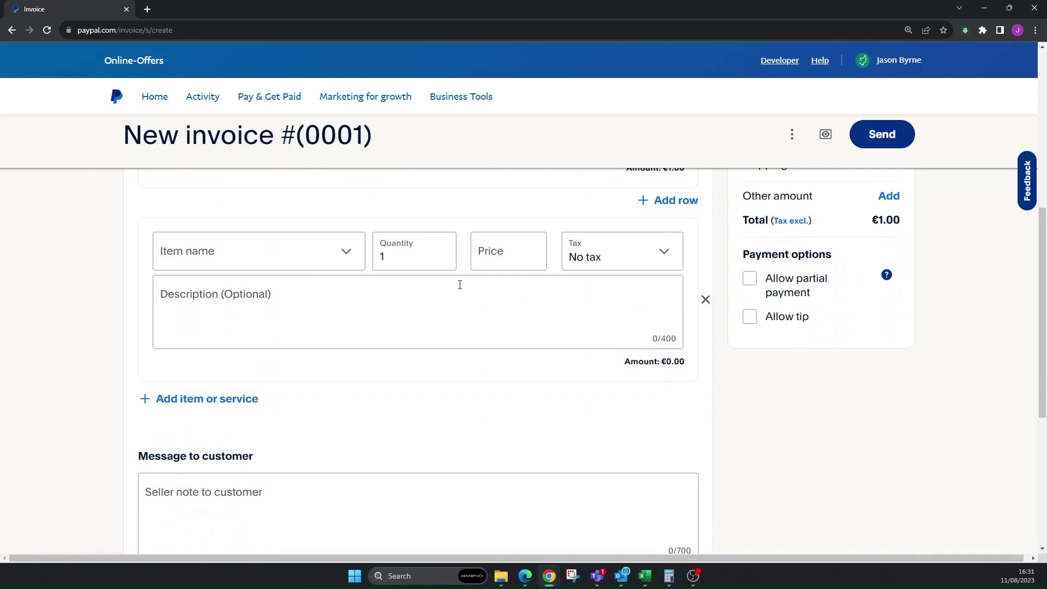
{"action": "scroll", "coordinate": [93, 410], "scroll_direction": "down", "scroll_amount": 1}
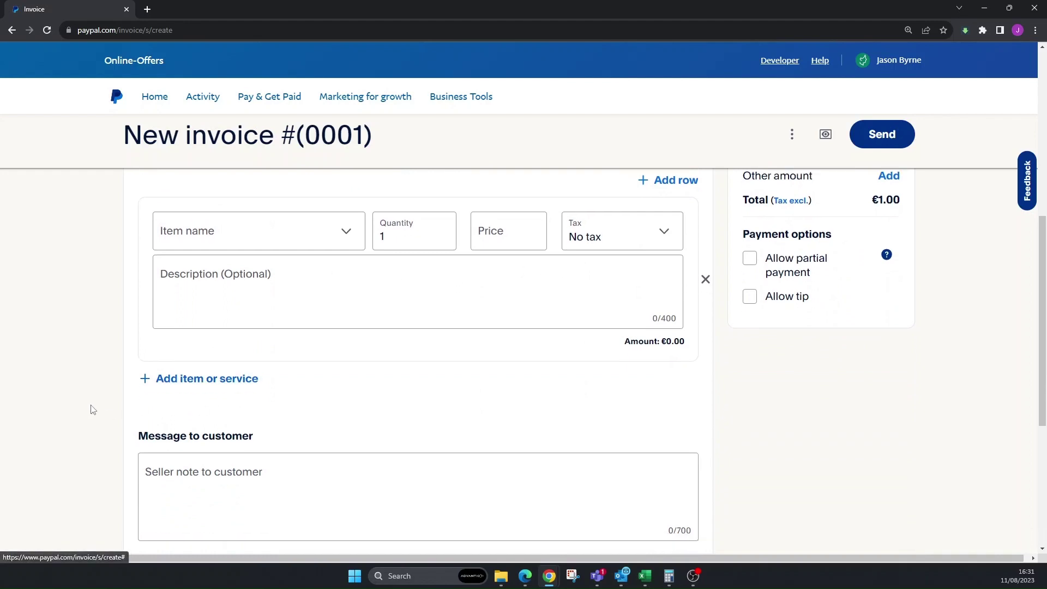
{"action": "scroll", "coordinate": [93, 409], "scroll_direction": "down", "scroll_amount": 2}
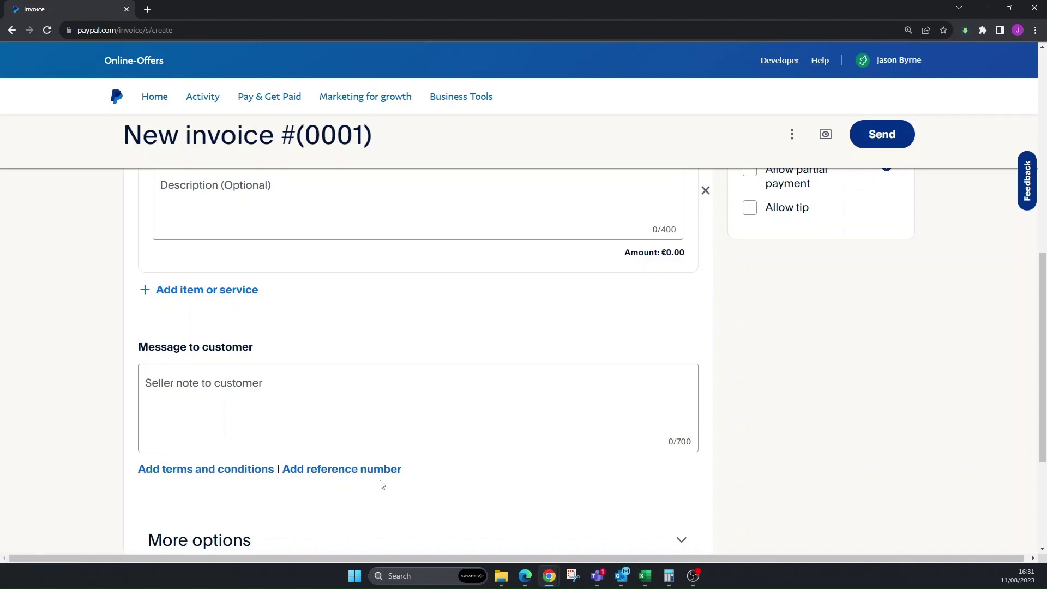
{"action": "scroll", "coordinate": [37, 427], "scroll_direction": "down", "scroll_amount": 4}
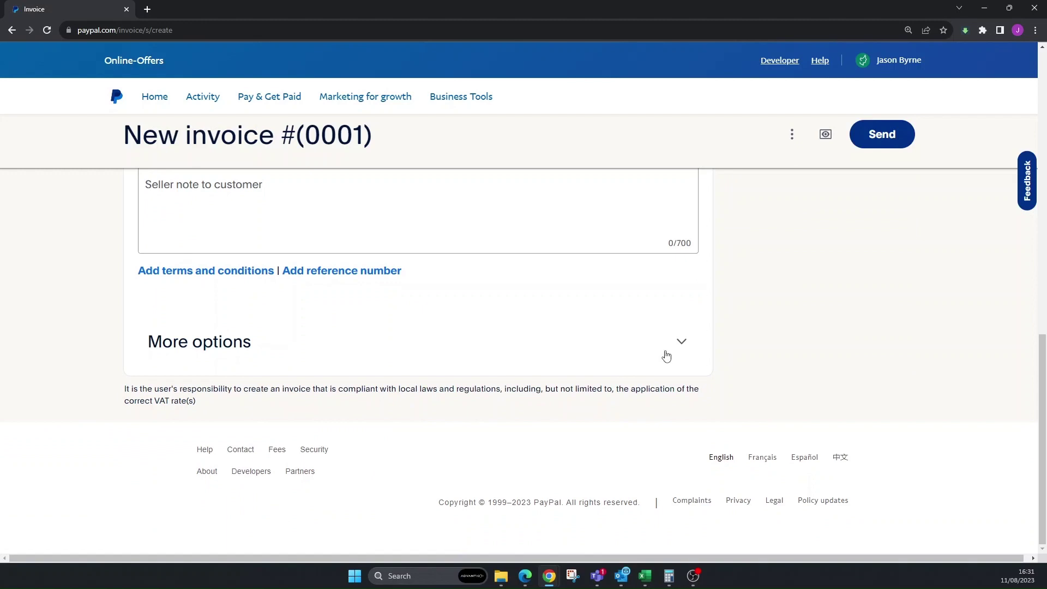
{"action": "left_click", "coordinate": [683, 346]}
{"action": "scroll", "coordinate": [84, 409], "scroll_direction": "down", "scroll_amount": 1}
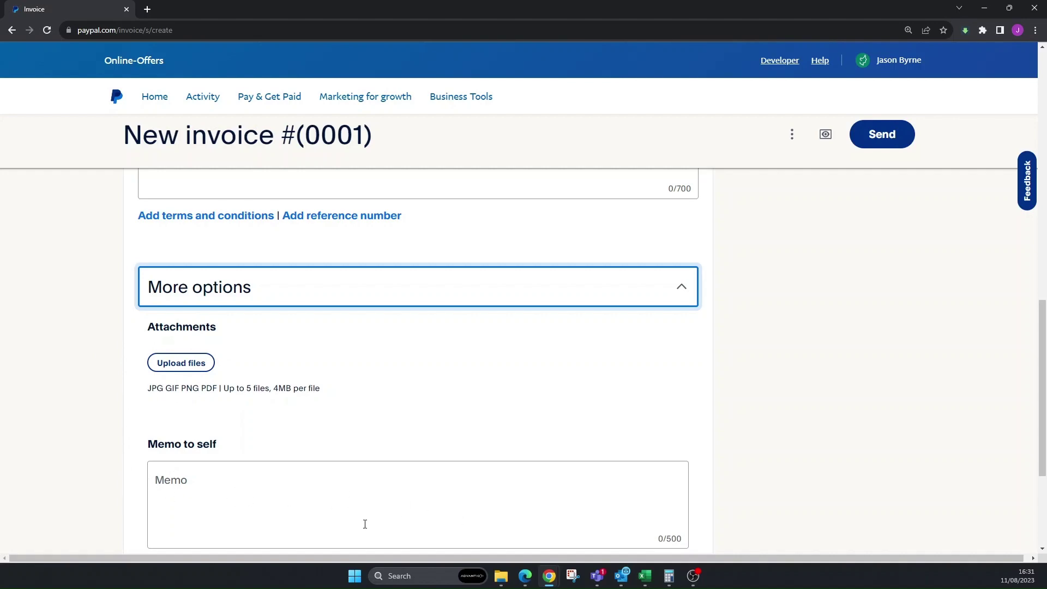
{"action": "scroll", "coordinate": [365, 524], "scroll_direction": "up", "scroll_amount": 10}
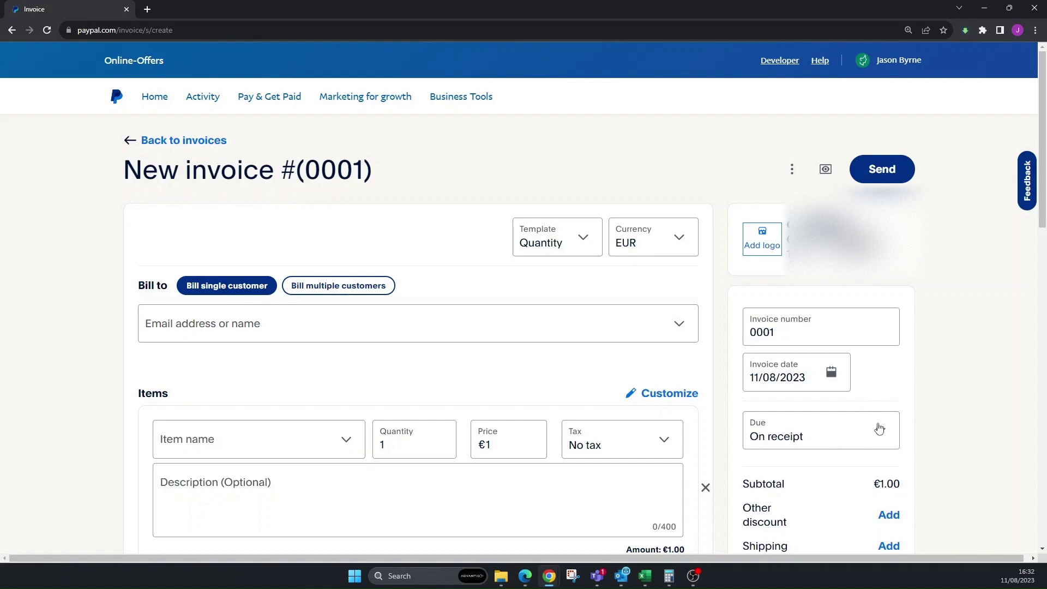
Step: Leave the due date on On receipt and load google.com in a new browser tab
{"action": "left_click", "coordinate": [881, 434]}
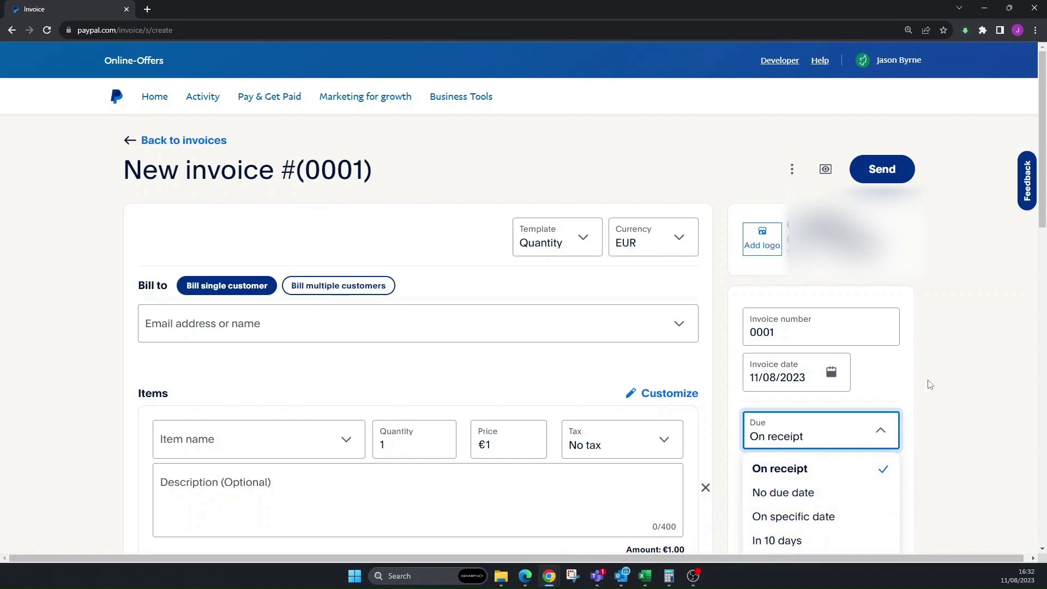
{"action": "left_click", "coordinate": [949, 368]}
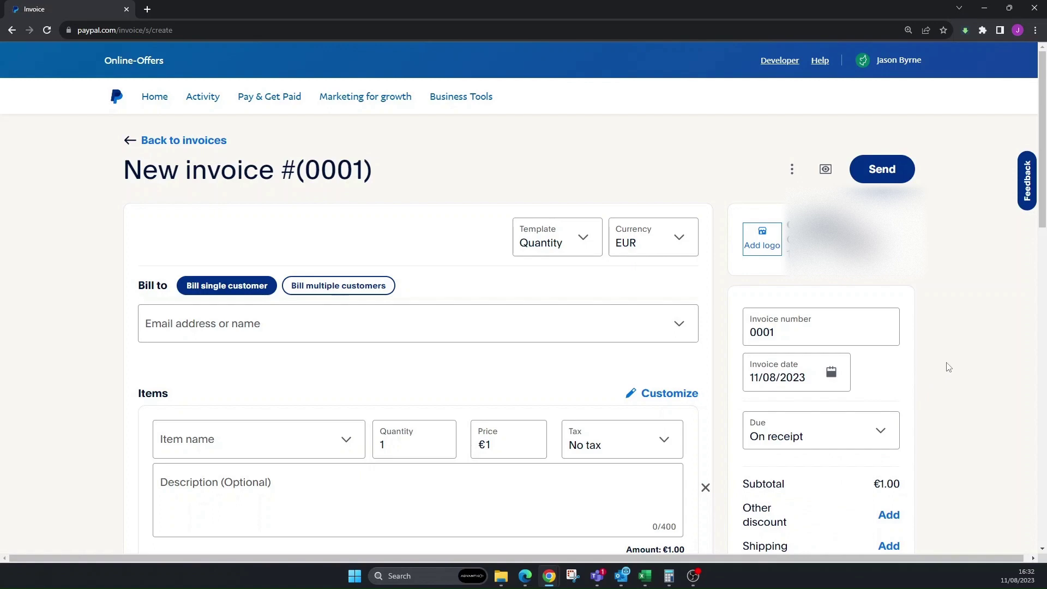
{"action": "left_click", "coordinate": [147, 8]}
{"action": "type", "text": "goo"}
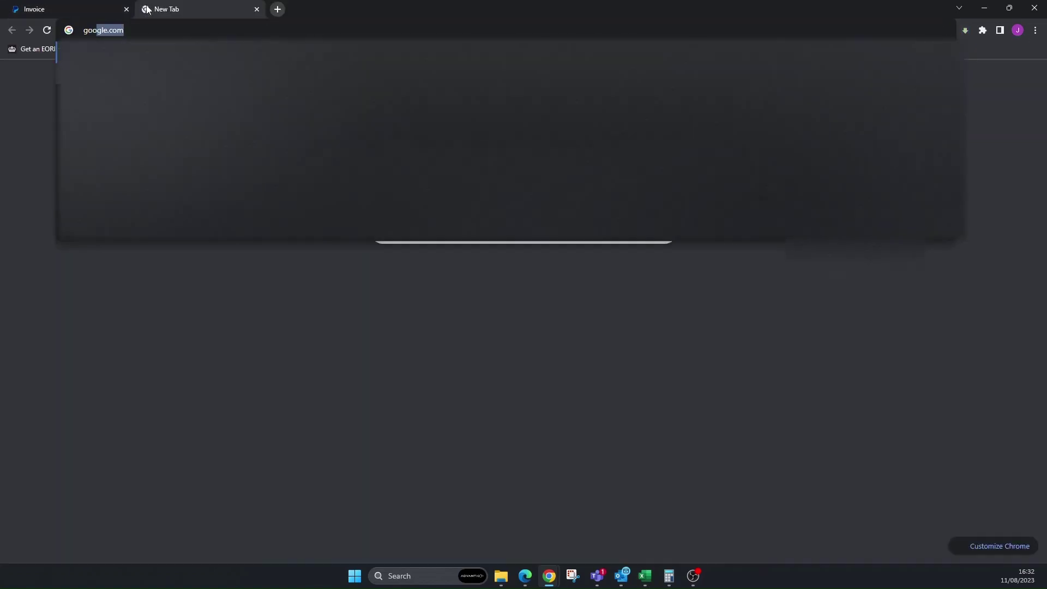
{"action": "key", "text": "Return"}
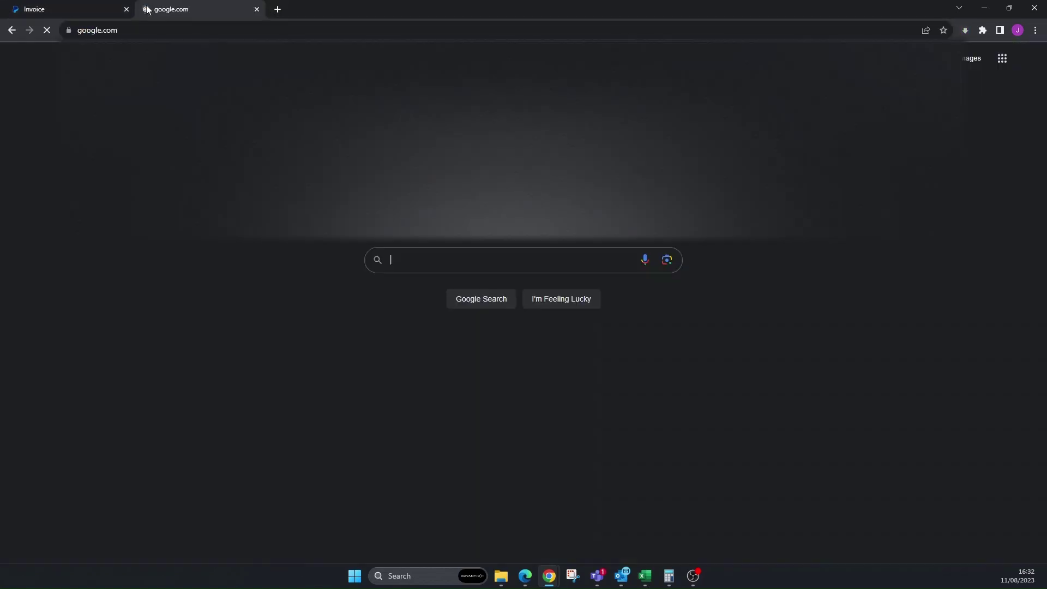